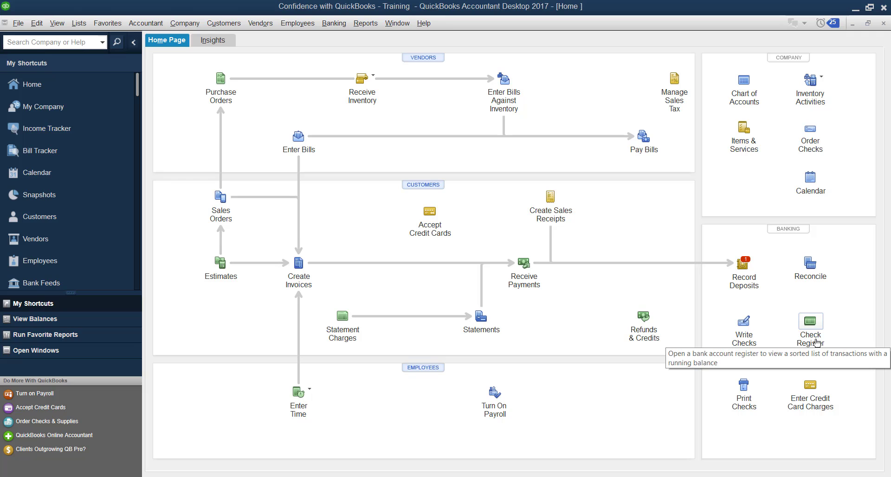
Step: Open check 1240 to Capital One in the Wells Fargo Checking 1234 register
left_click(824, 342)
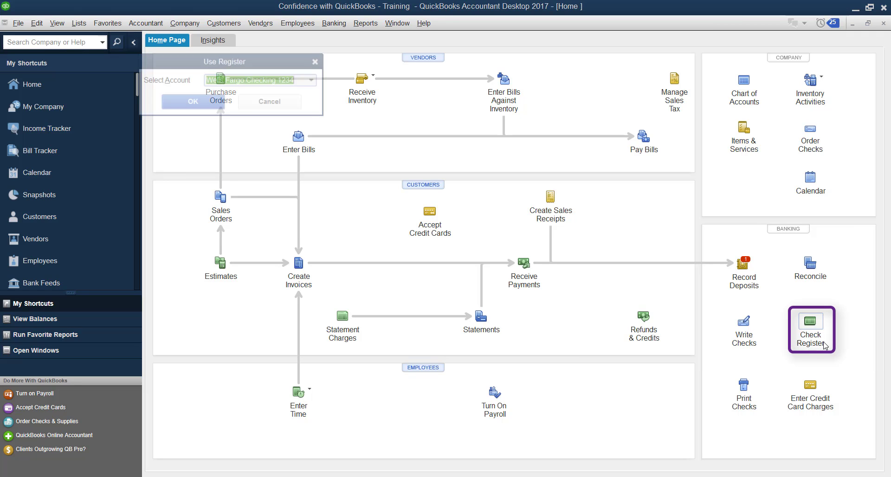
left_click(199, 106)
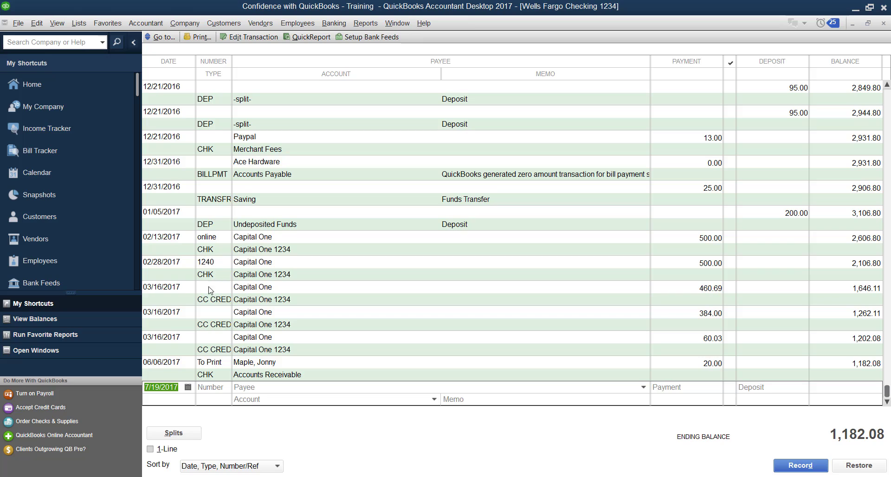
double_click(213, 276)
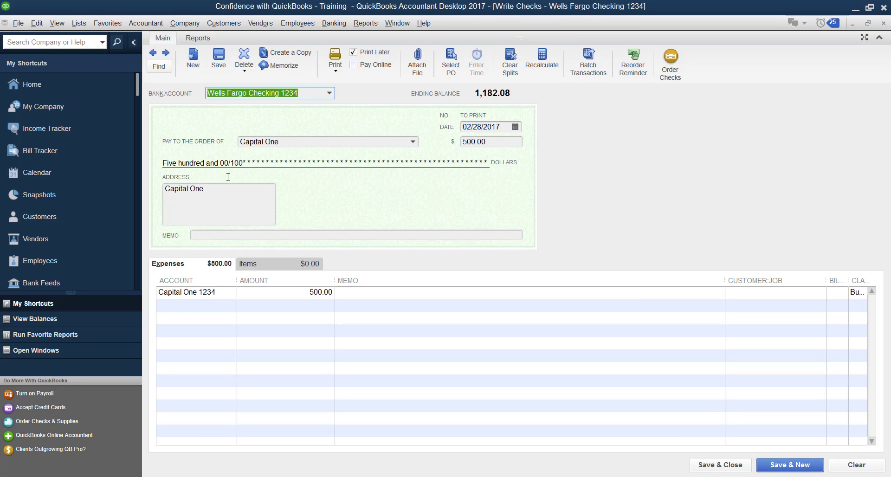
Step: Start printing the check with printed number 1240, then cancel without printing
left_click(334, 69)
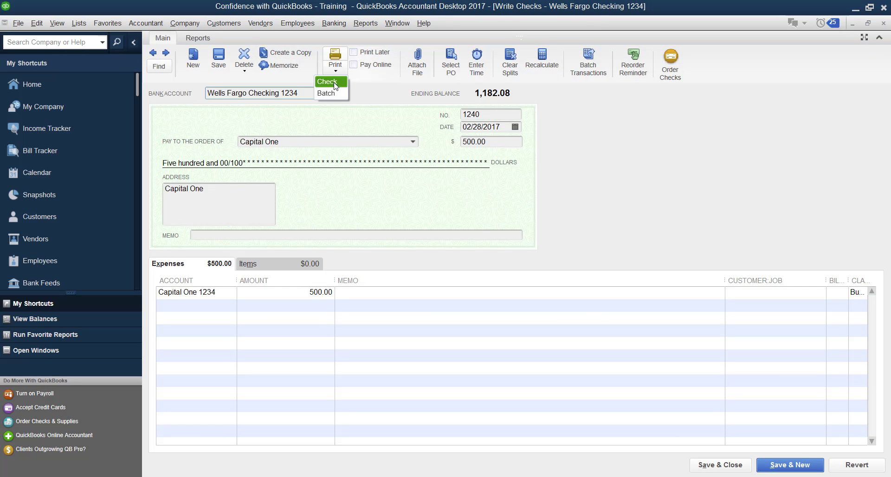
left_click(334, 83)
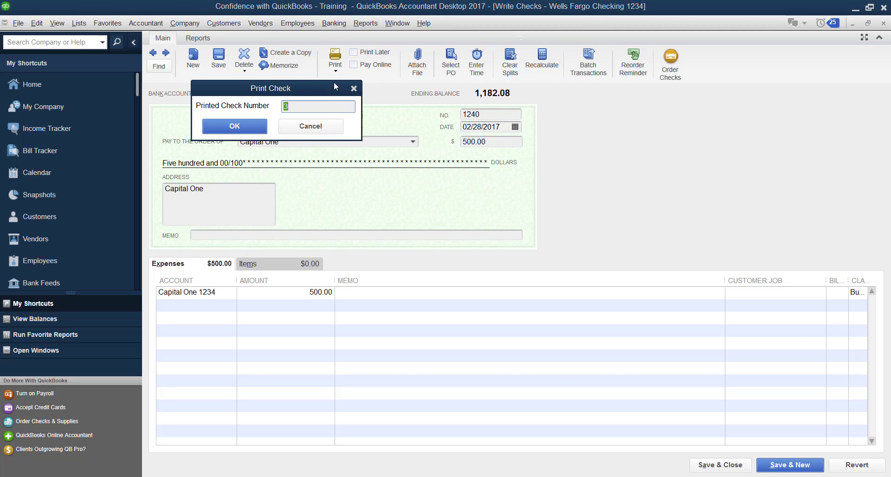
left_click(306, 105)
type("240")
left_click(238, 130)
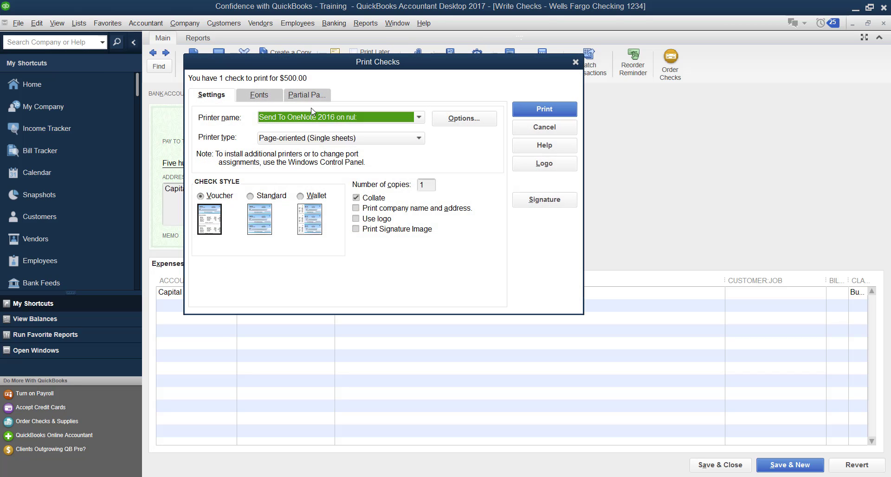
left_click(568, 130)
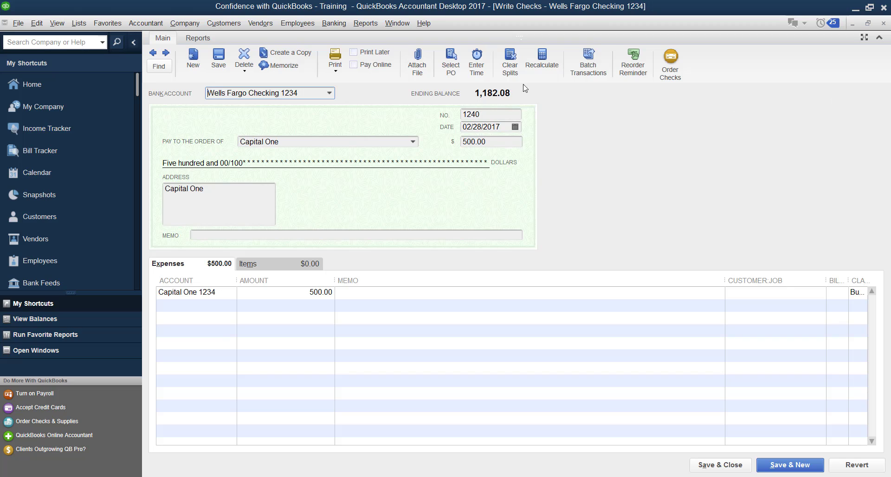
Step: Record the check changes, set printed check number 1240, then close Print Checks without printing
left_click(487, 116)
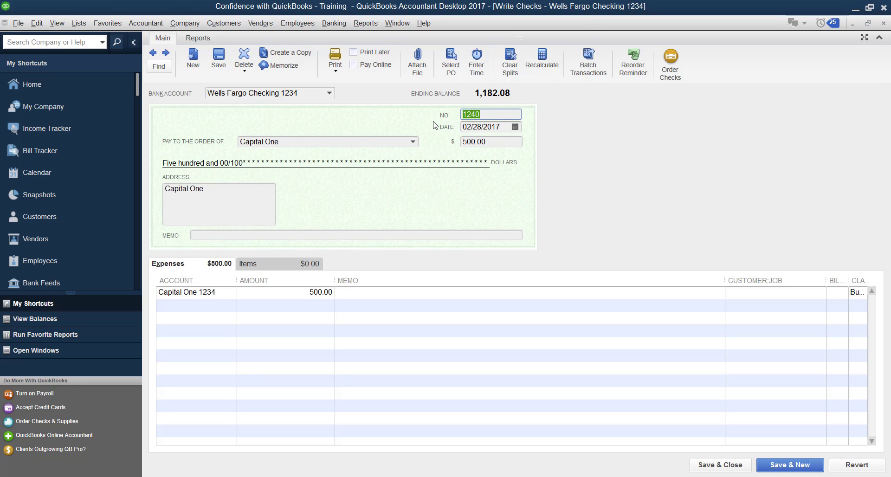
left_click(336, 69)
left_click(331, 83)
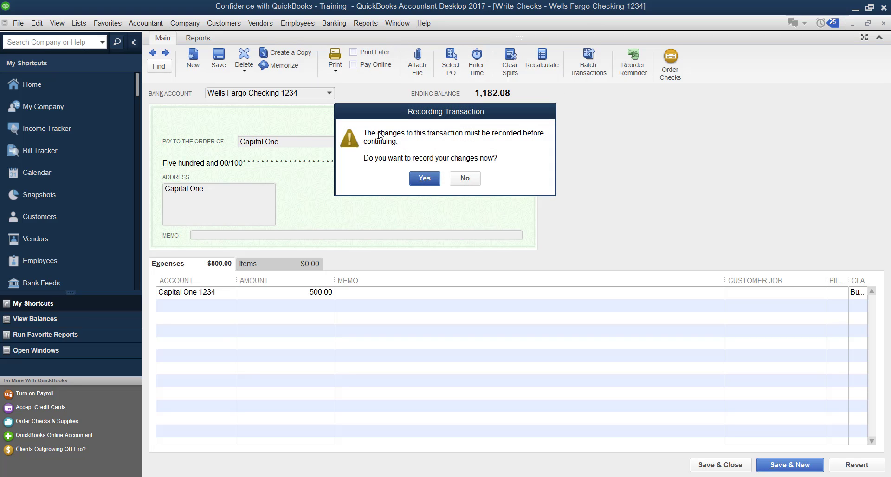
left_click(425, 178)
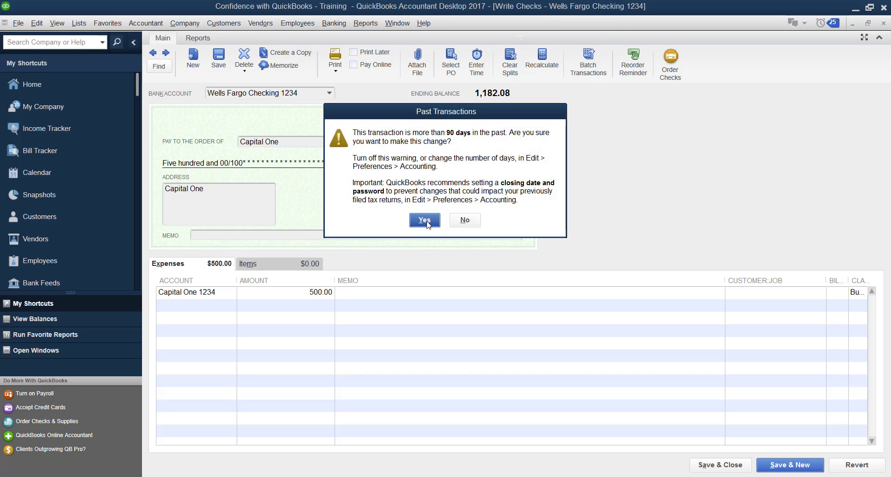
left_click(425, 221)
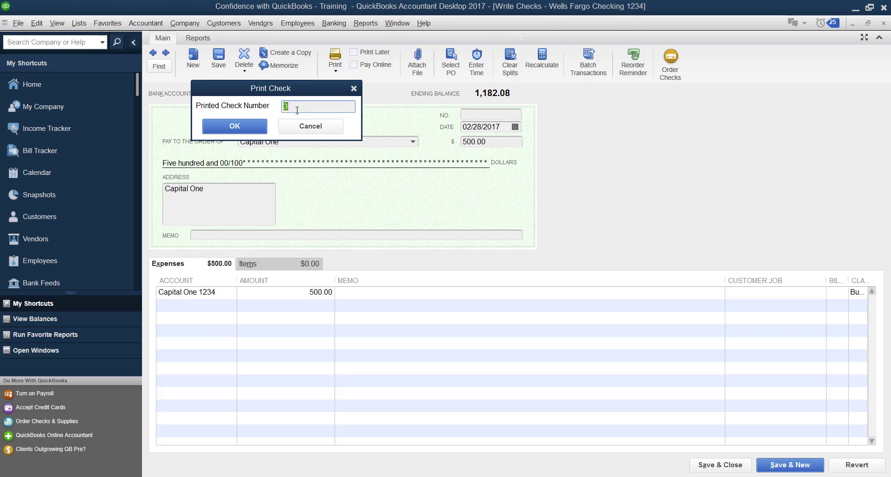
key("BackSpace")
left_click(254, 129)
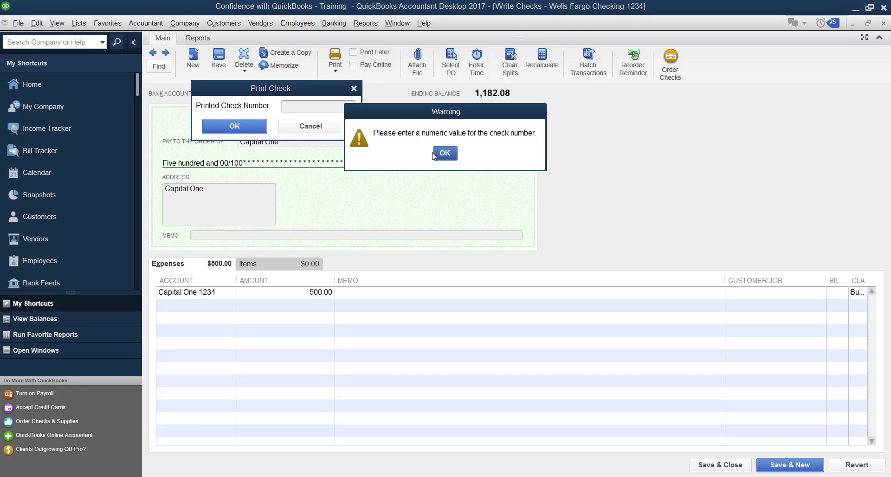
left_click(436, 155)
type("1240")
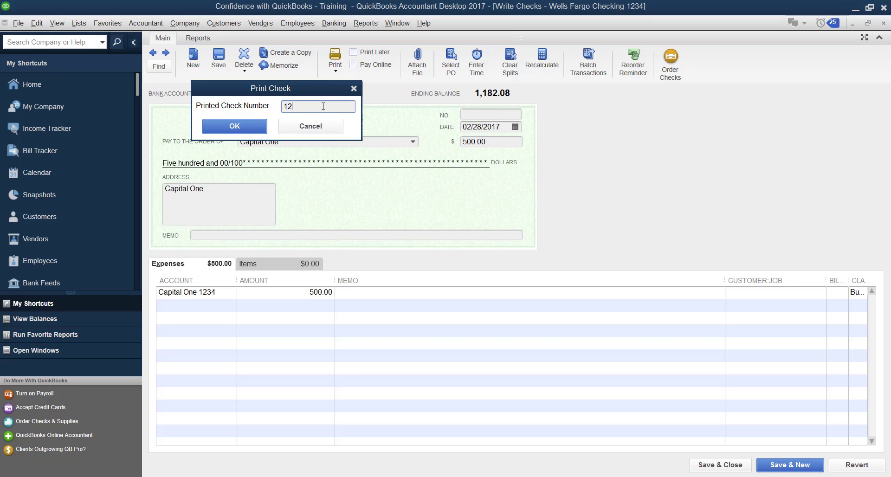
left_click(251, 129)
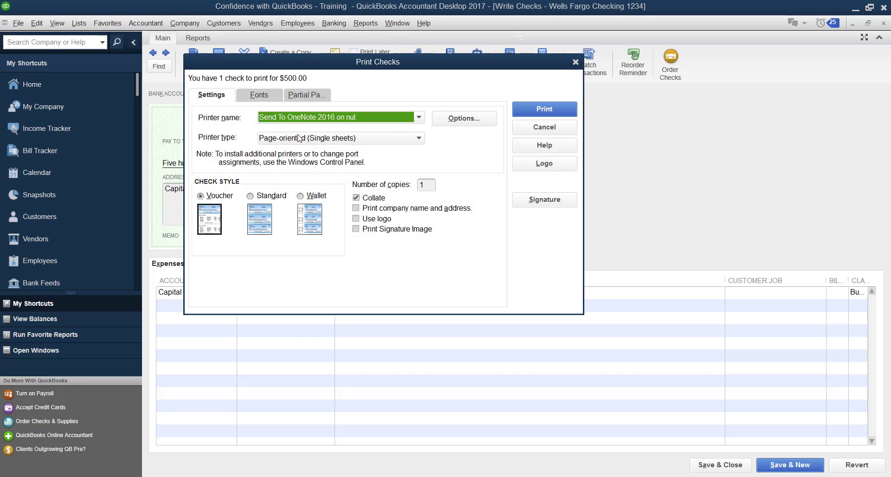
left_click(551, 131)
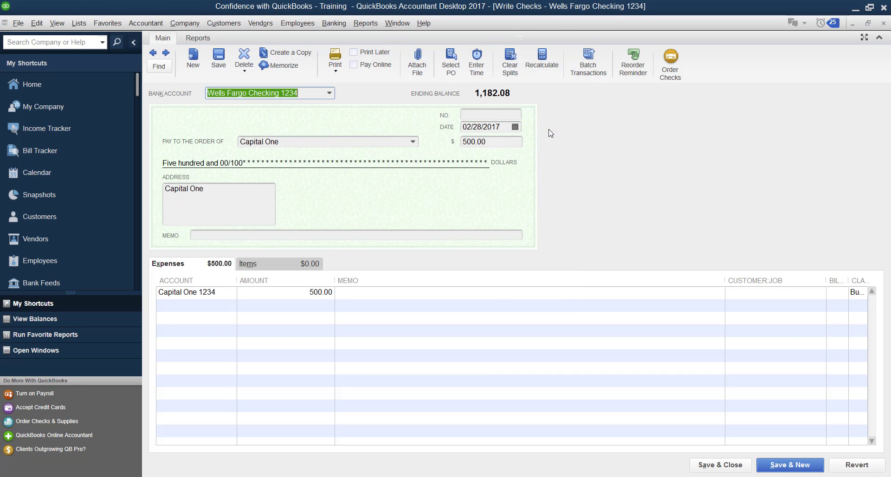
Step: Change the check number to 1240 and save, confirming both warnings
left_click(517, 114)
type("1240")
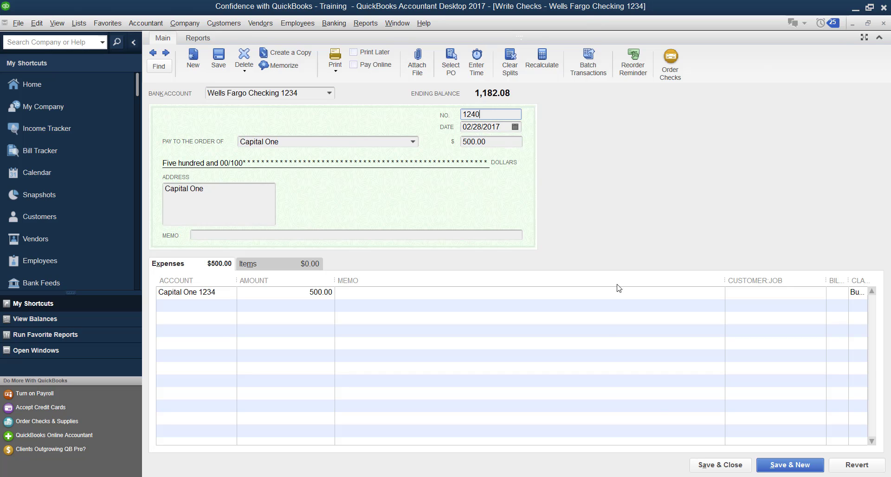
left_click(715, 465)
left_click(400, 162)
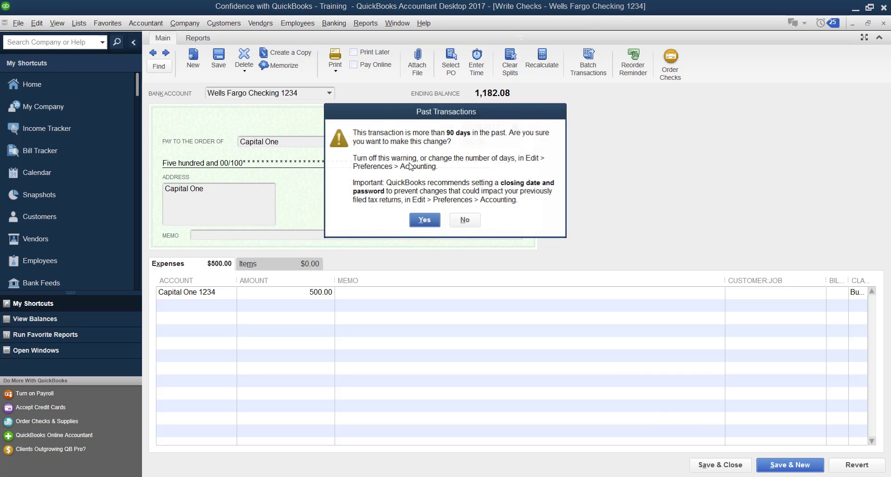
left_click(430, 222)
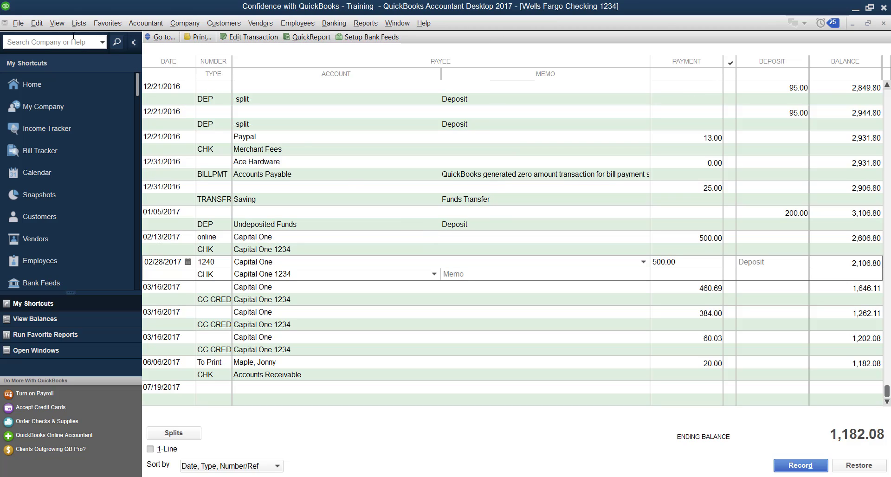
left_click(18, 23)
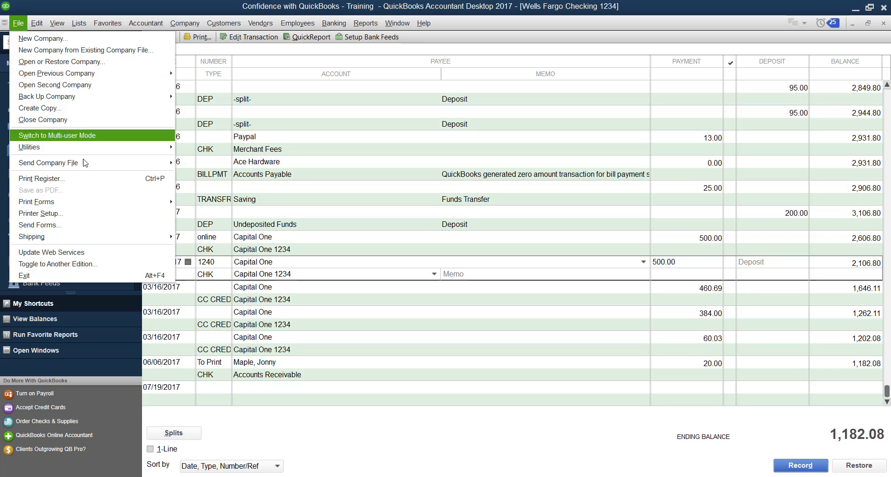
mouse_move(88, 207)
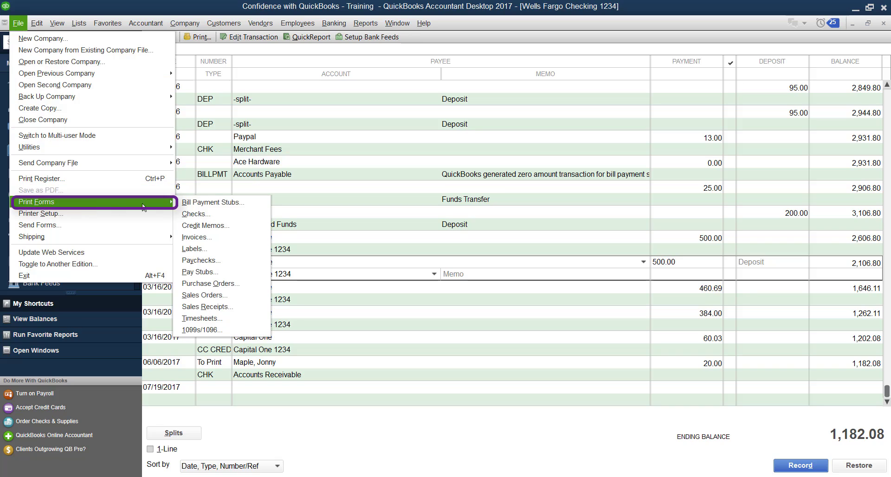
left_click(209, 215)
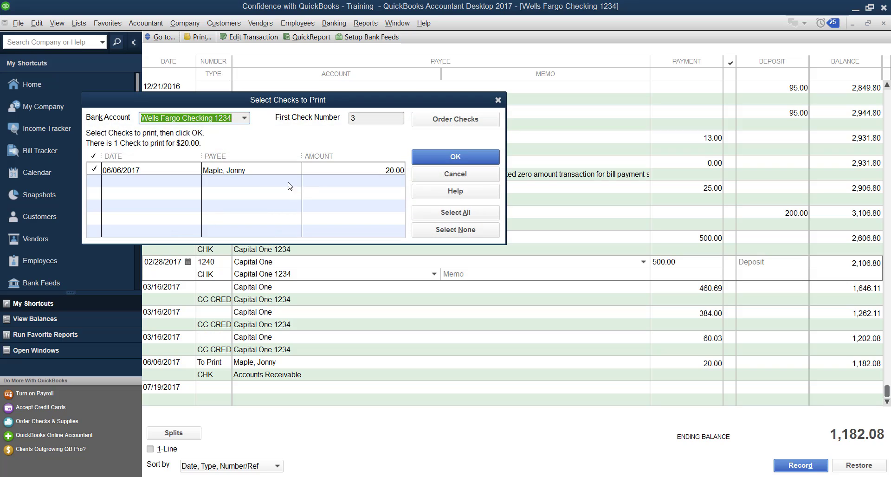
left_click(430, 176)
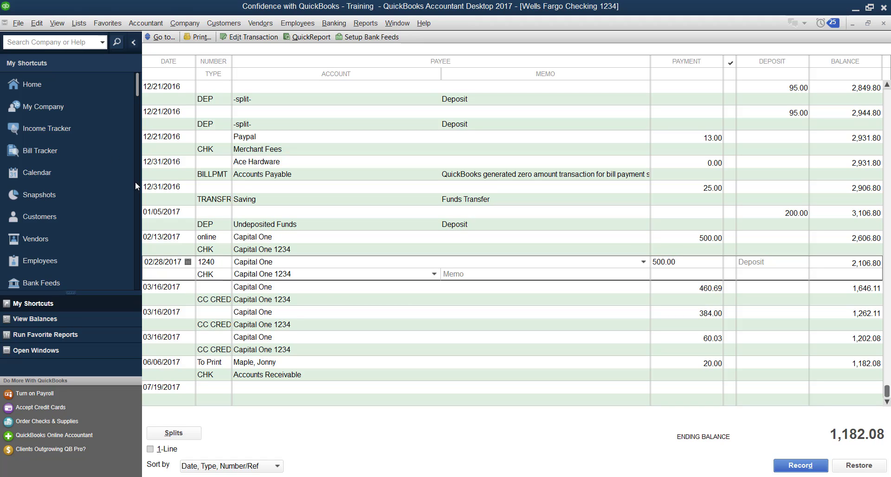
Step: List bill payment stubs dated from 06/19/2015 through 07/19/2017
left_click(18, 23)
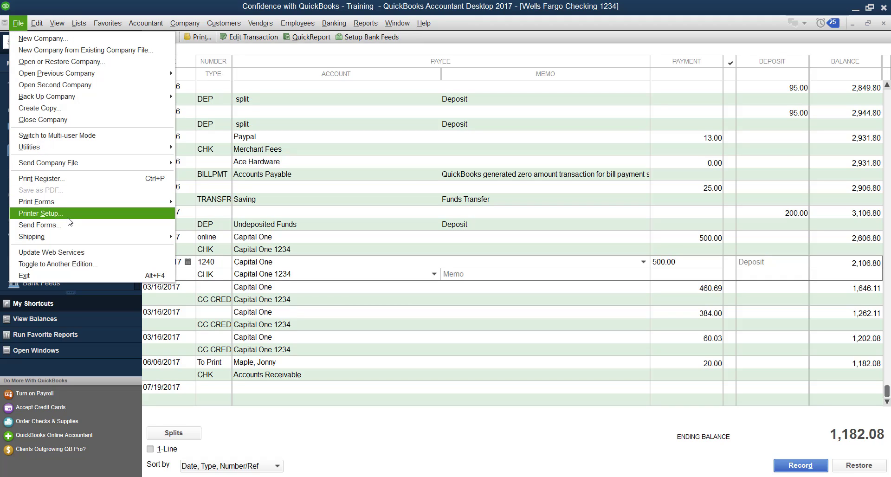
mouse_move(67, 205)
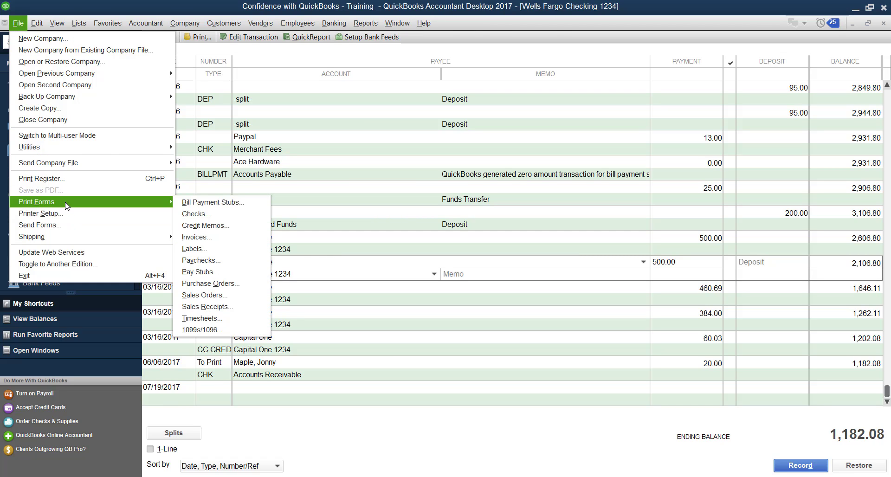
left_click(251, 205)
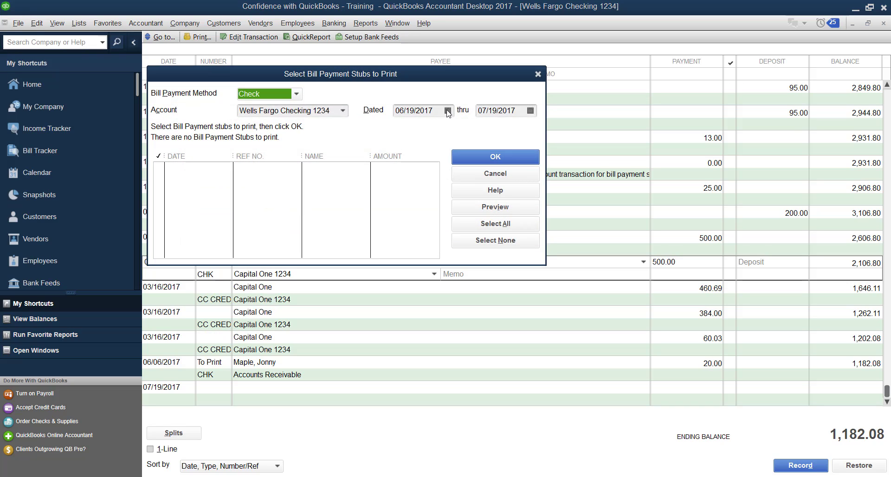
left_click(440, 110)
key("BackSpace")
type("5")
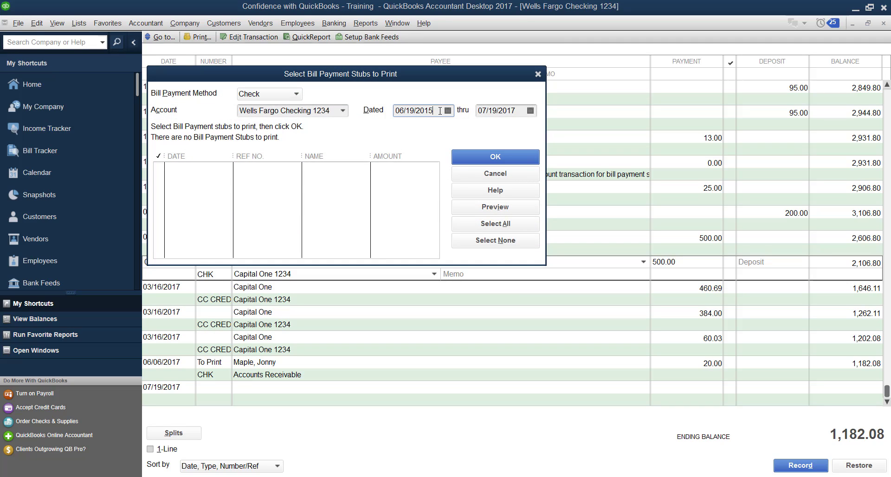
key("Tab")
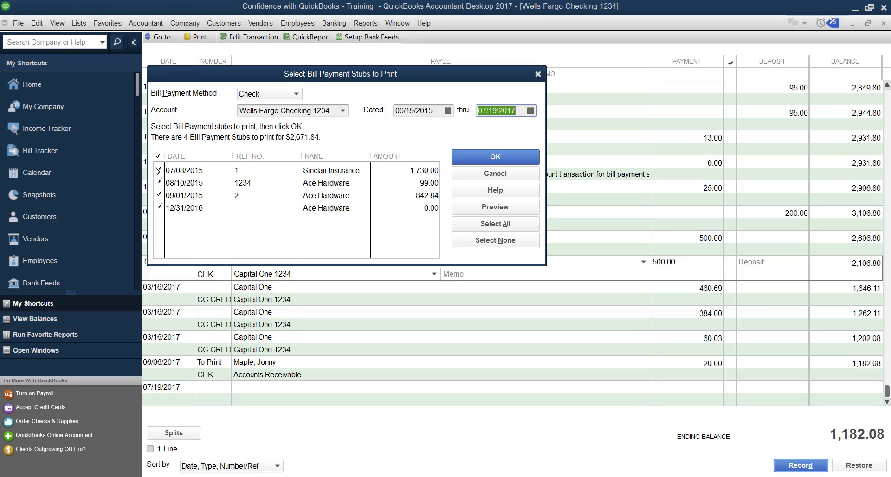
Step: Preview all four bill payment stub pages, then close the preview and cancel the stub dialog
left_click(523, 208)
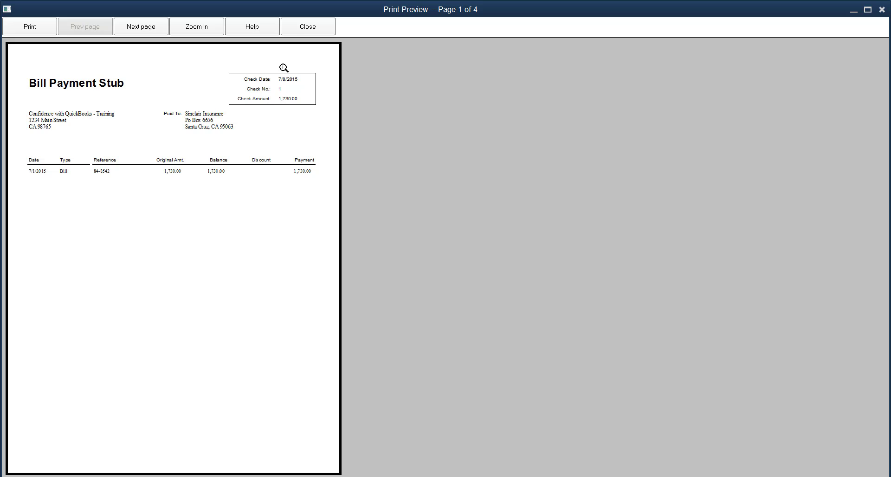
left_click(147, 24)
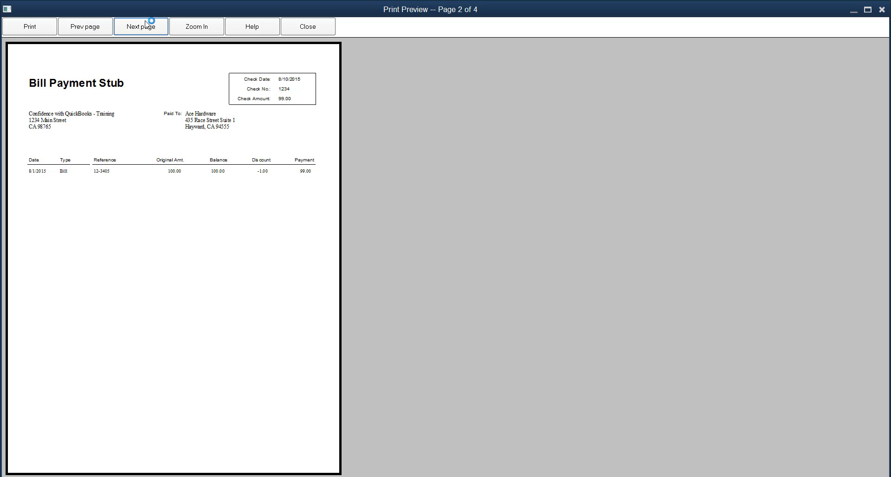
left_click(146, 24)
left_click(147, 26)
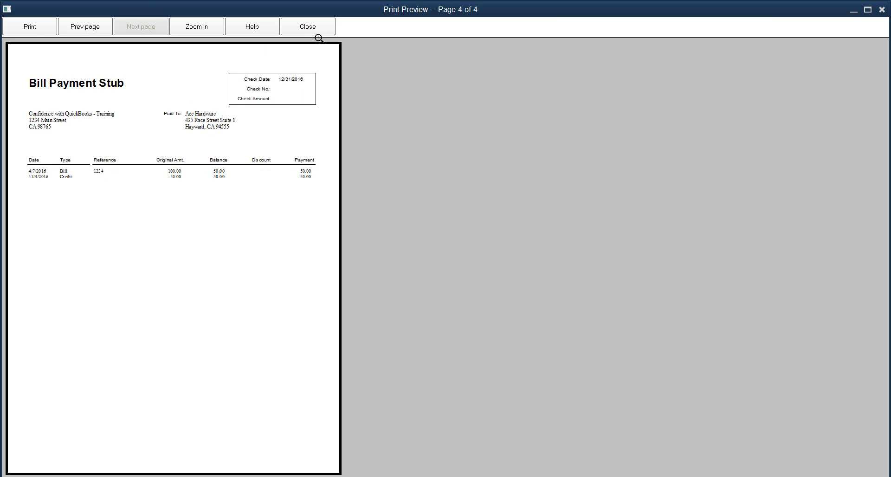
left_click(308, 27)
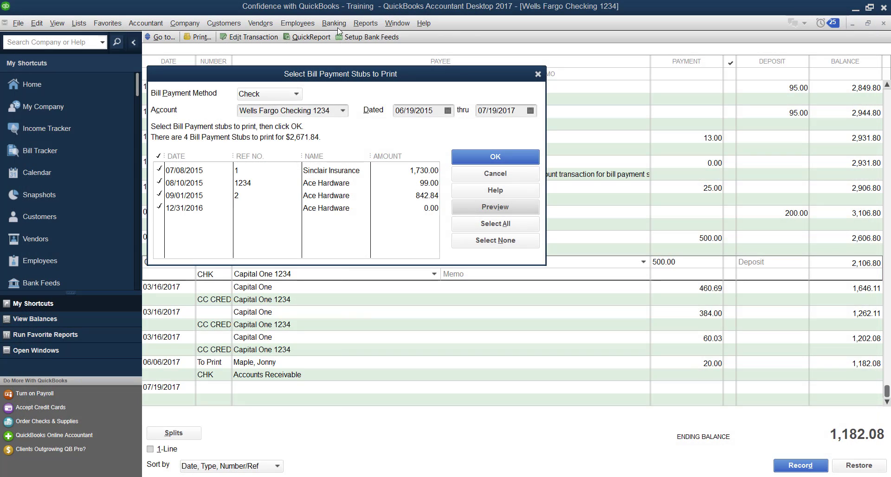
left_click(511, 174)
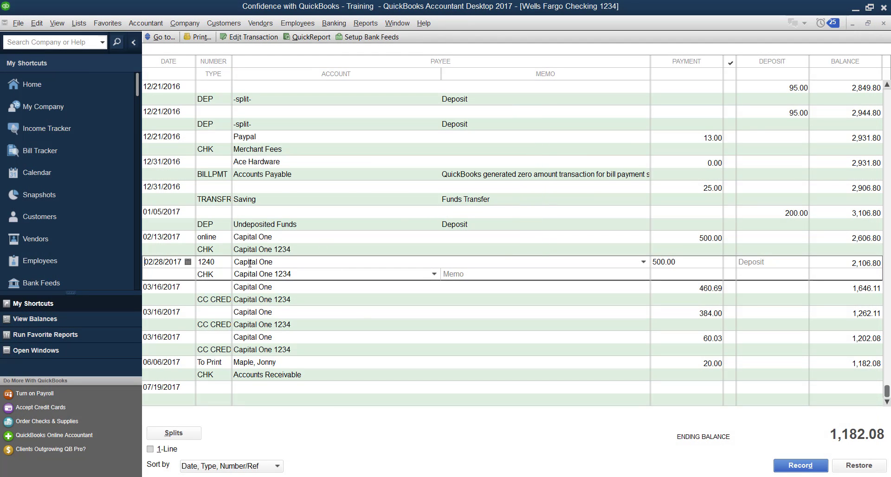